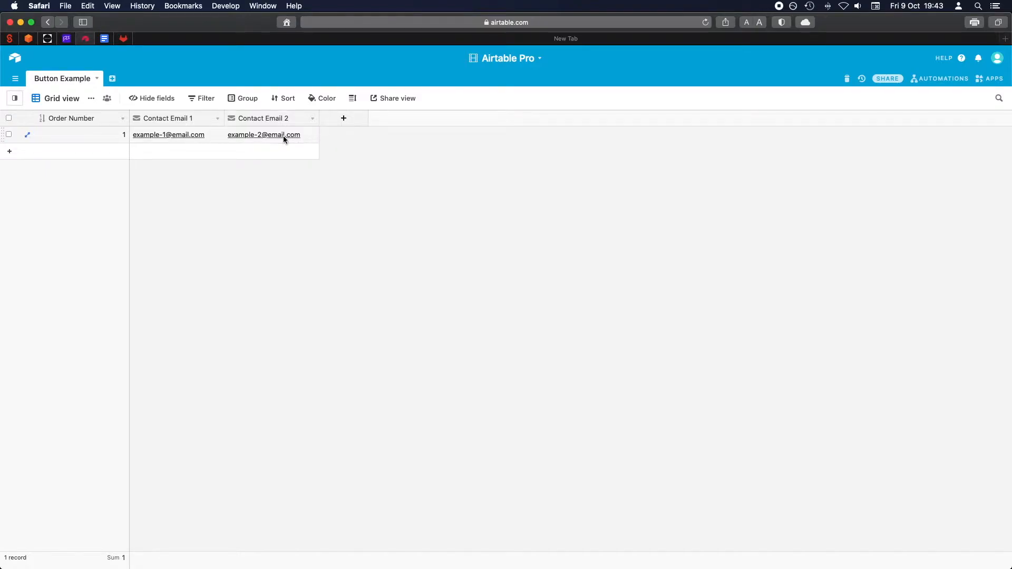
- Add a new field of type Button after Contact Email 2 and name it Email
left_click(343, 121)
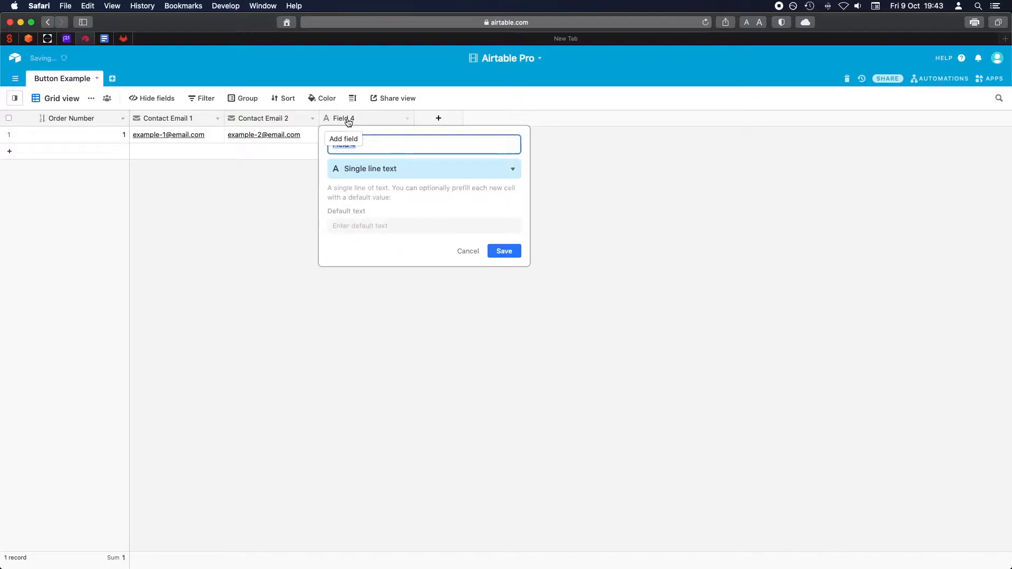
left_click(393, 168)
scroll(409, 294, "down", 8)
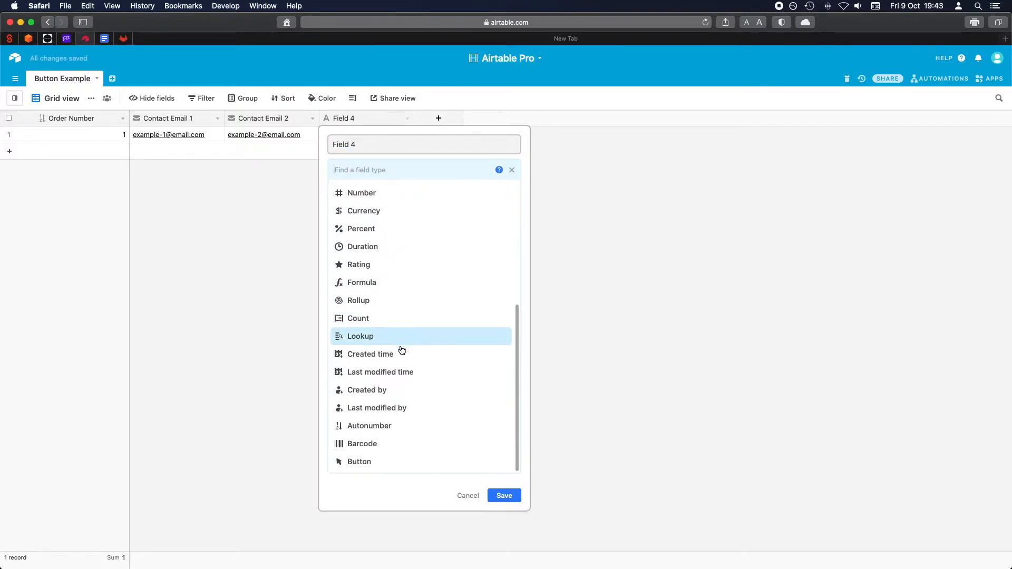
left_click(400, 469)
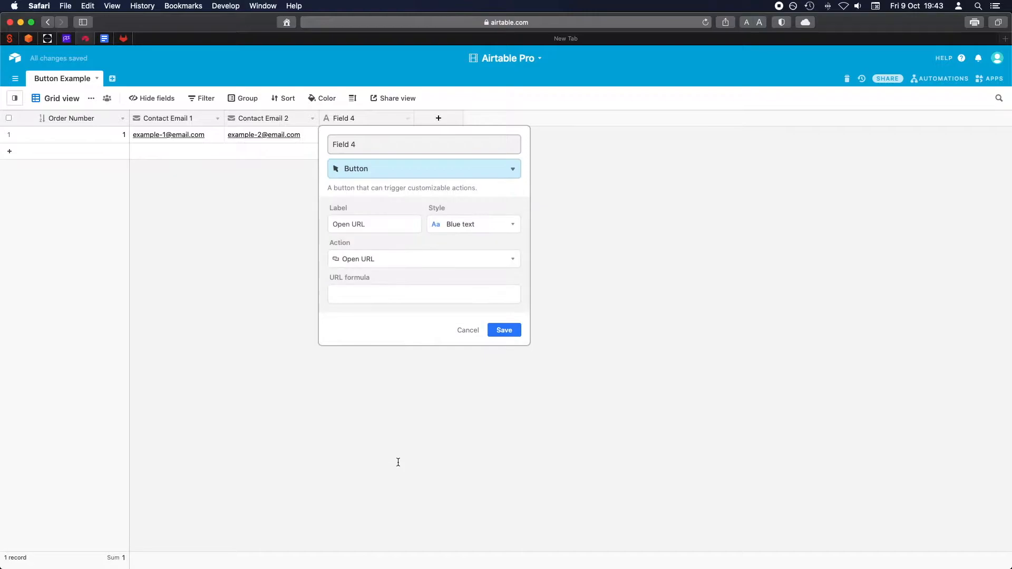
left_click(354, 147)
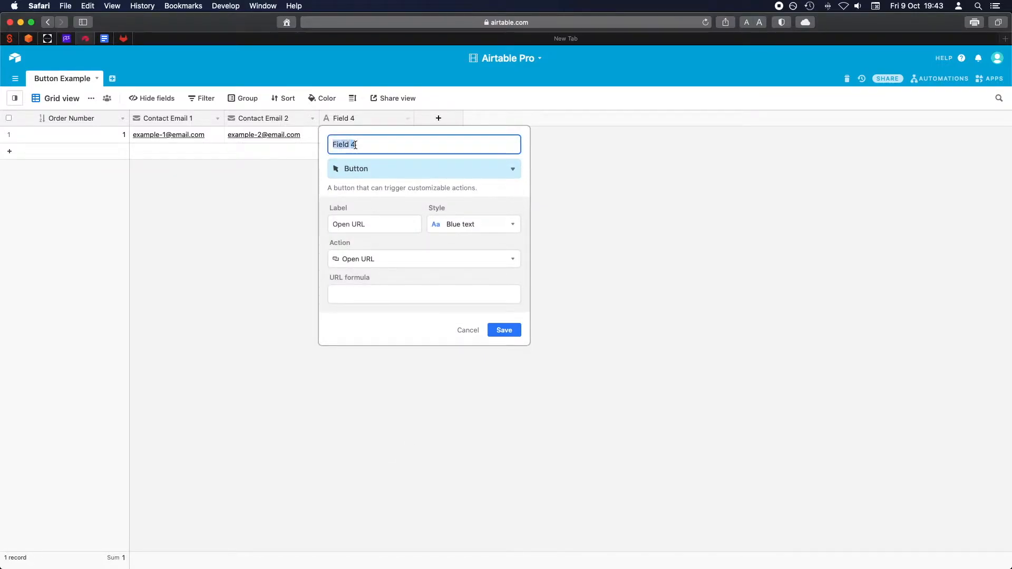
type("Email")
- Label the button "Email Button" and set its style to Solid blue
triple_click(363, 225)
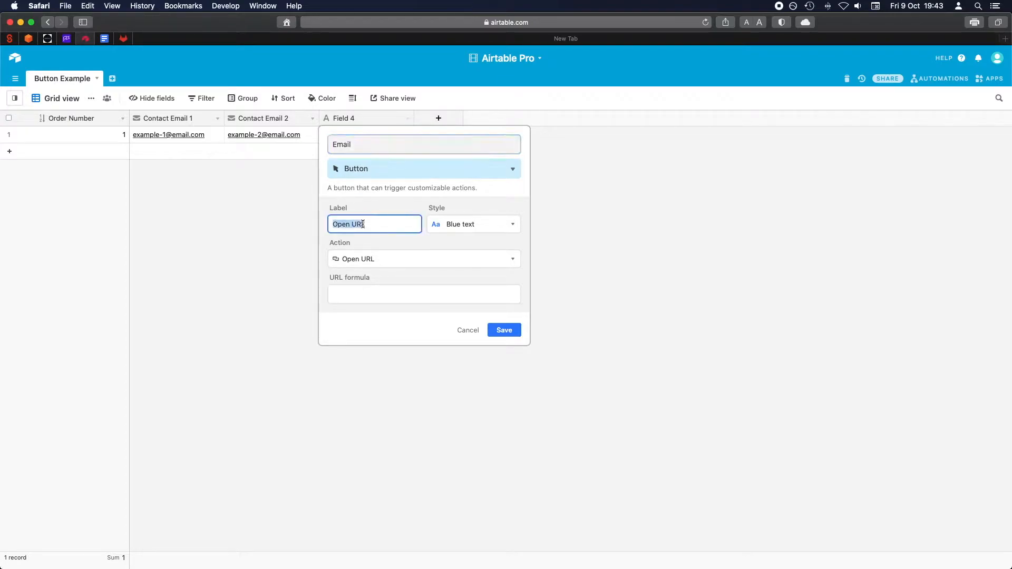
type("E")
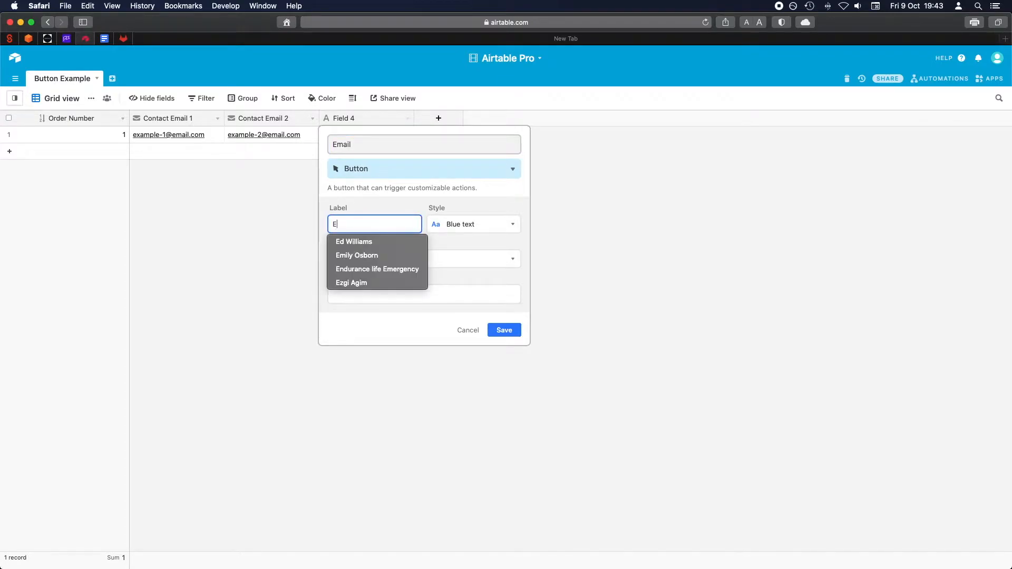
type("mail Bitto")
key("BackSpace")
key("BackSpace")
key("BackSpace")
key("BackSpace")
type("utton")
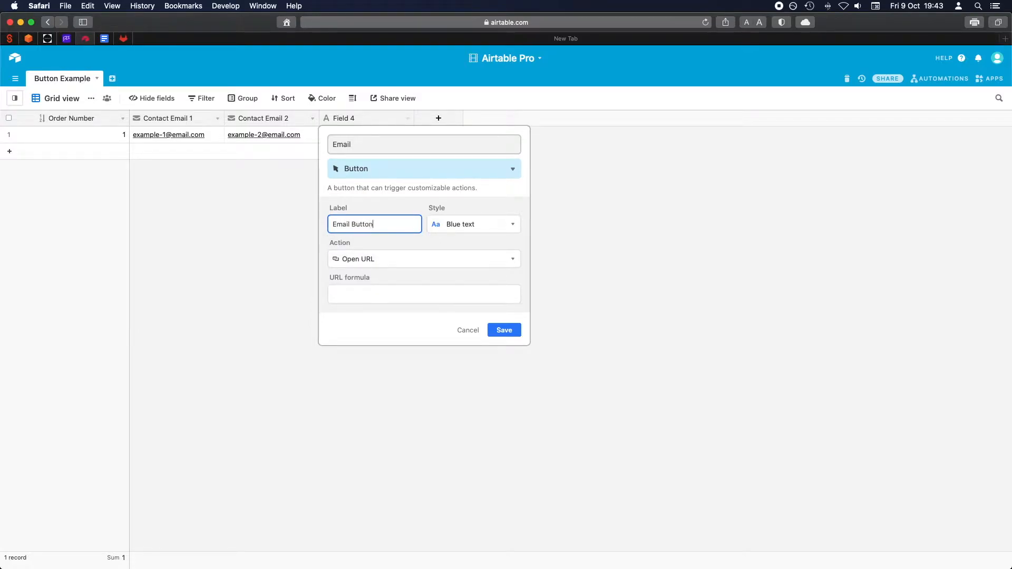
left_click(473, 227)
left_click(436, 287)
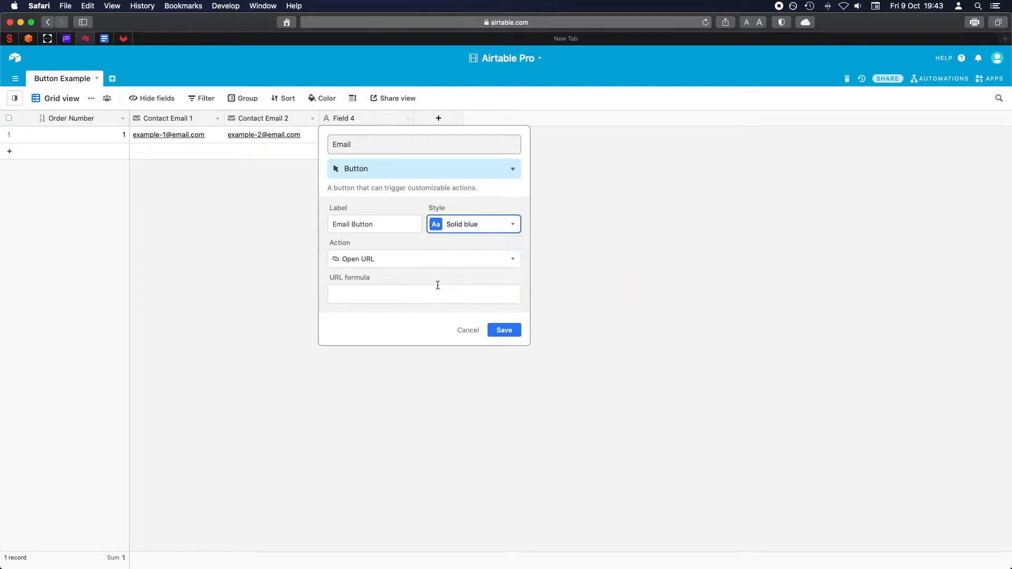
- Set the button's action to Open URL and start its URL formula with "mailto:" in double quotes
left_click(363, 262)
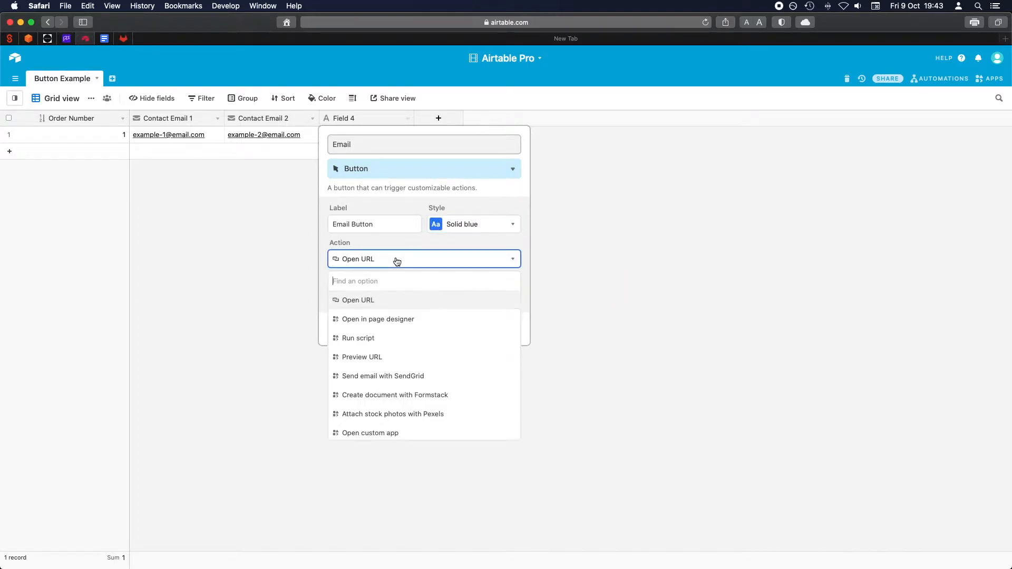
left_click(370, 302)
left_click(362, 294)
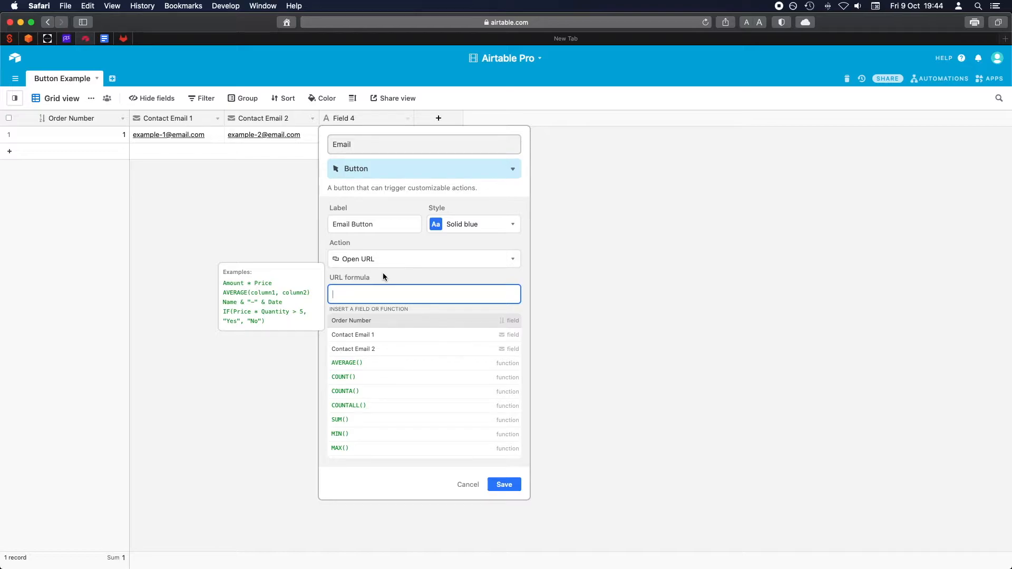
type("\"")
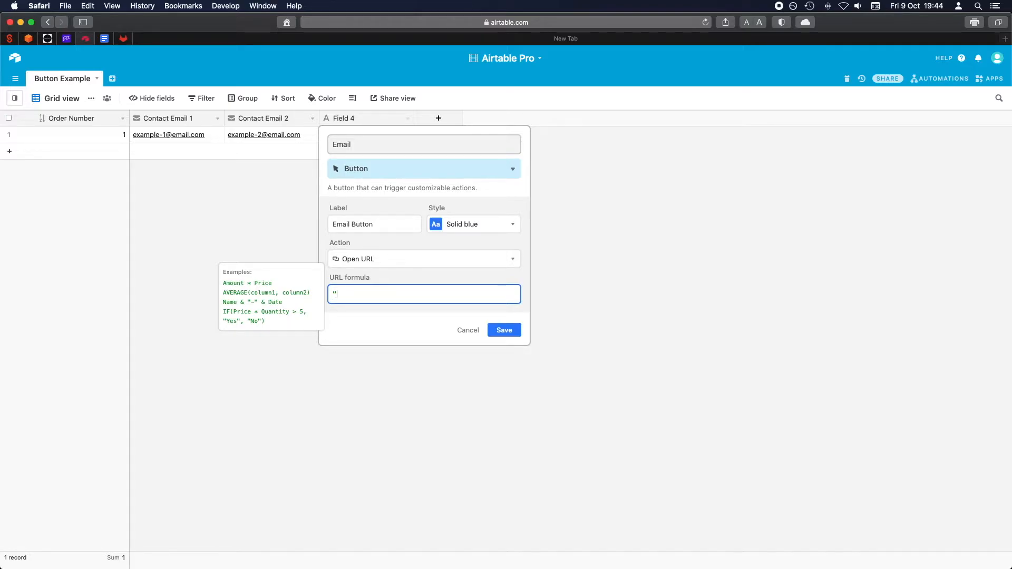
type("mailto:\"")
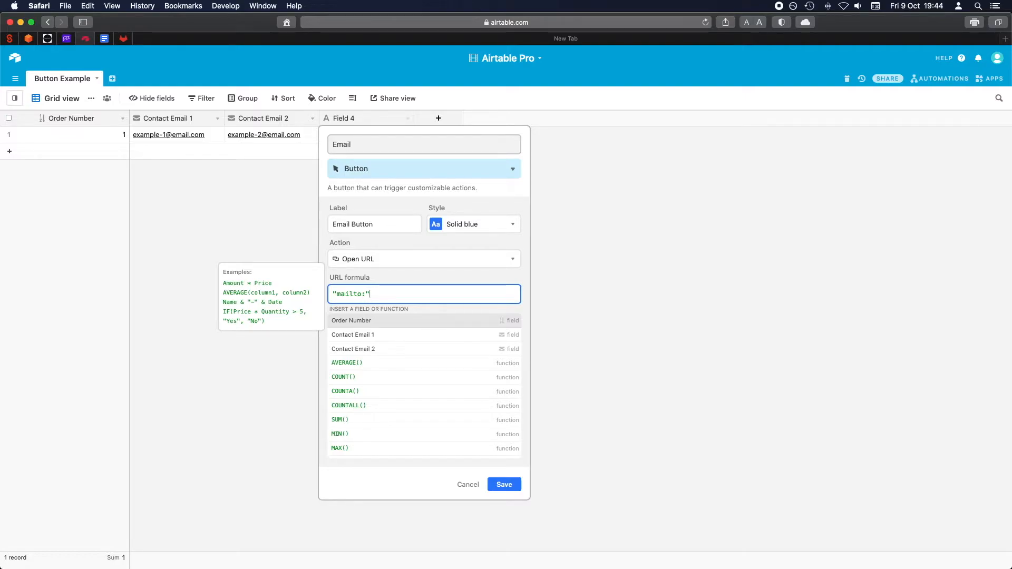
- Append &{Contact Email 1}&","&{Contact Email 2} to the URL formula and save the field
type("&")
left_click(422, 339)
type("&\",\"")
type("&")
left_click(400, 353)
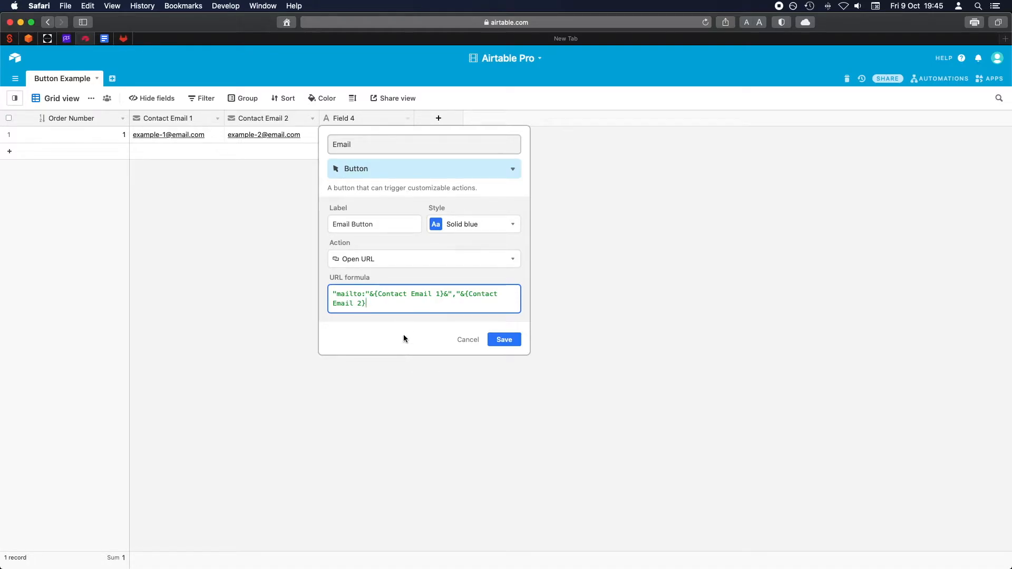
left_click_drag(331, 297, 371, 301)
left_click(365, 303)
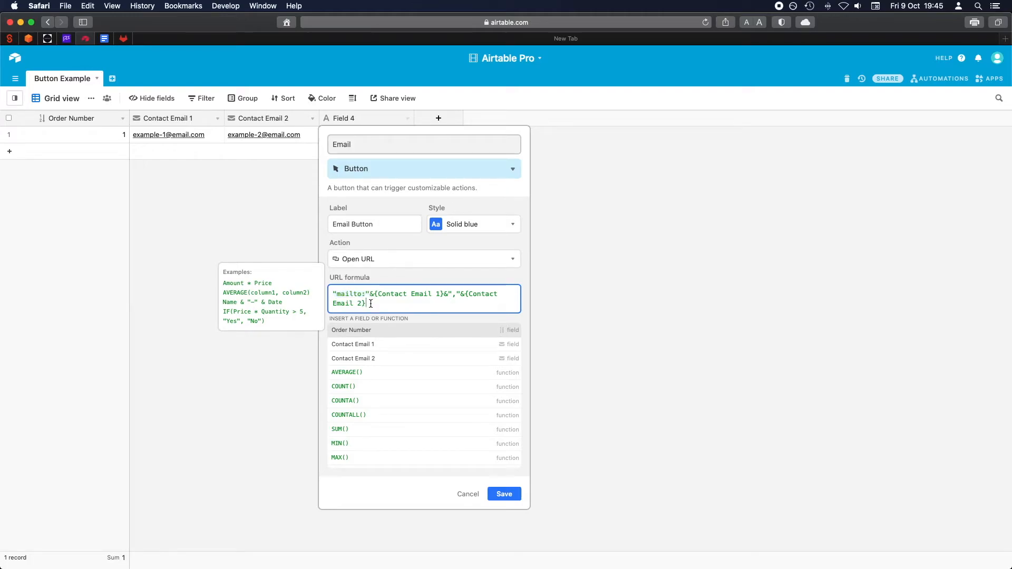
left_click_drag(336, 294, 380, 308)
left_click(404, 308)
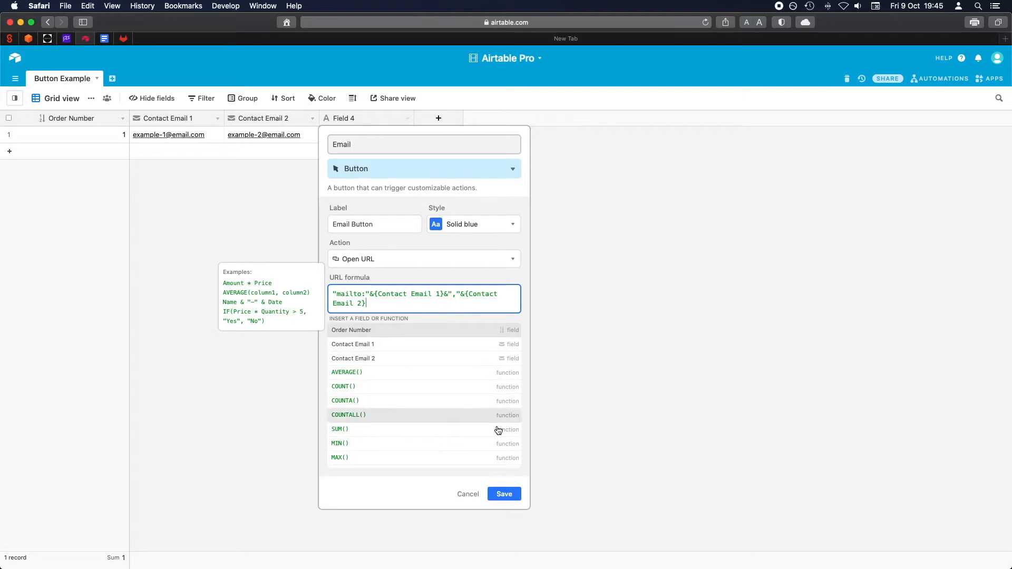
left_click(511, 498)
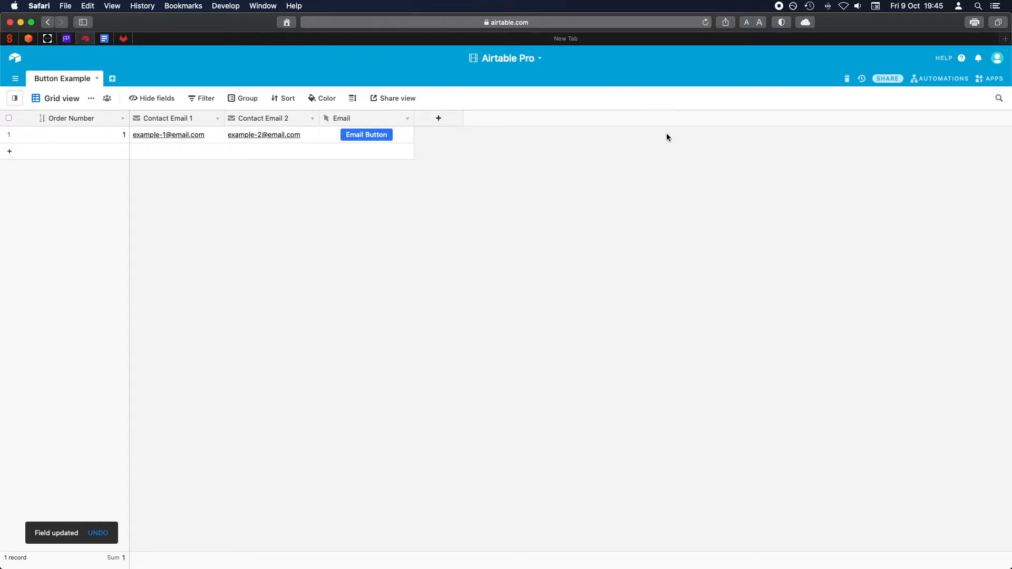
- Test the first record's Email Button, check the recipients of the draft in Mail, and close the draft
left_click(376, 139)
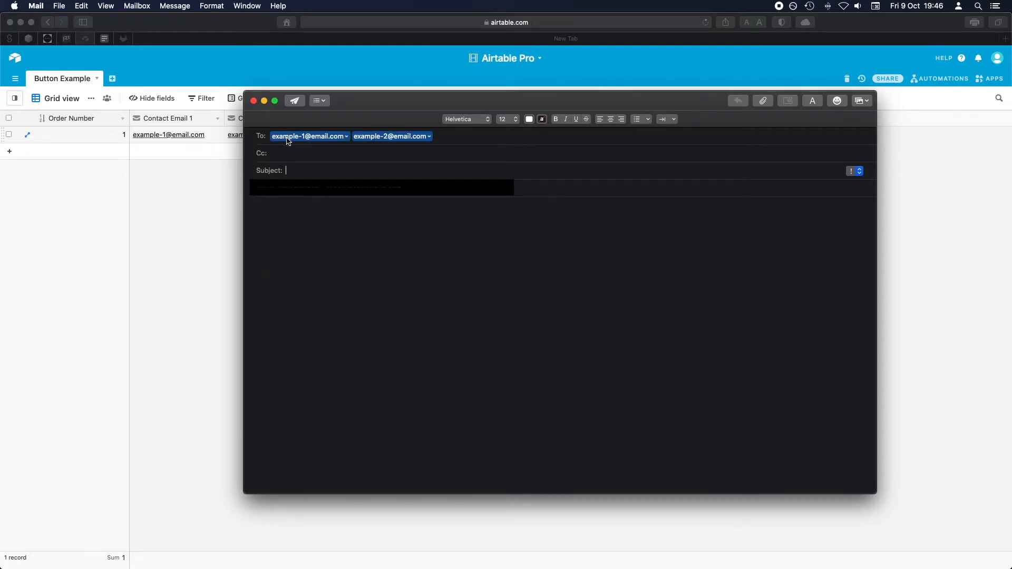
left_click_drag(348, 102, 436, 103)
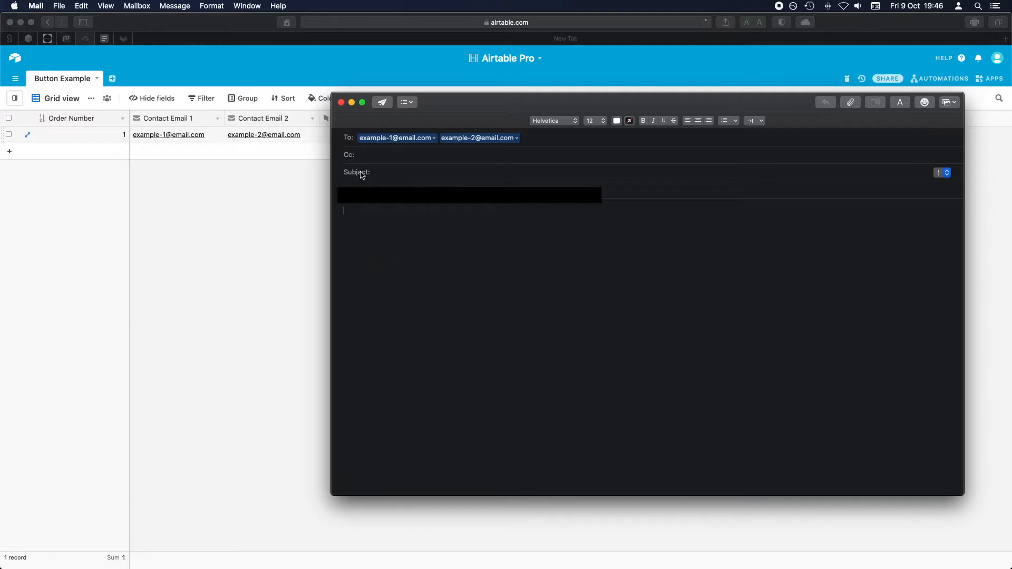
left_click(341, 106)
left_click(630, 181)
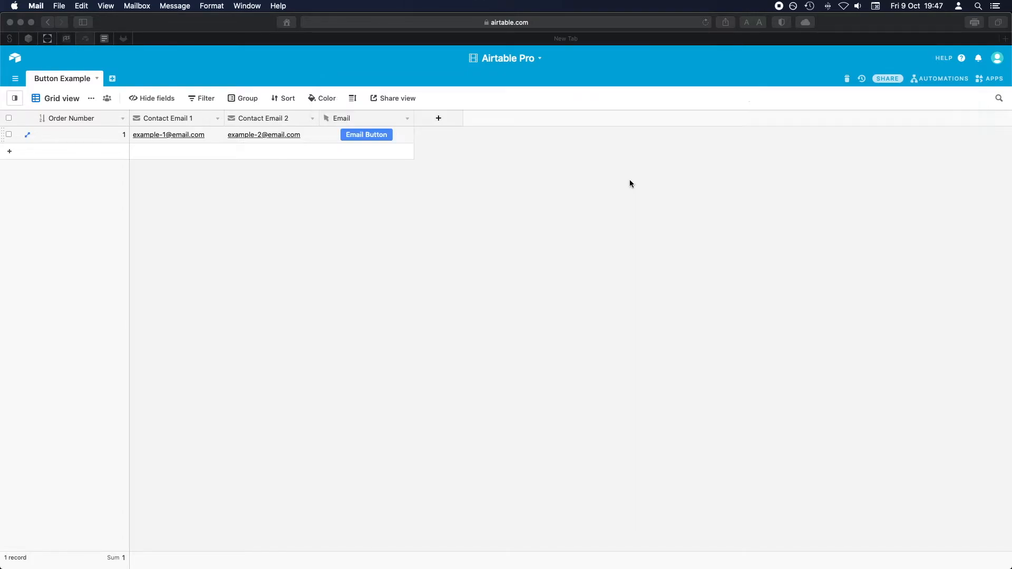
- Append &"?subject=Your recent order" to the Email field's URL formula and save the field
left_click(409, 142)
left_click(408, 118)
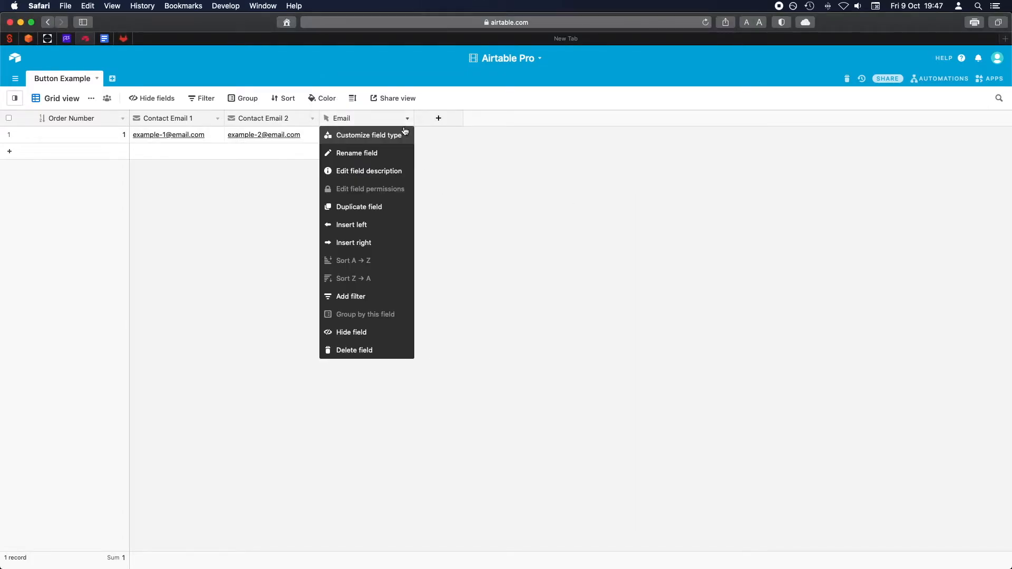
left_click(400, 138)
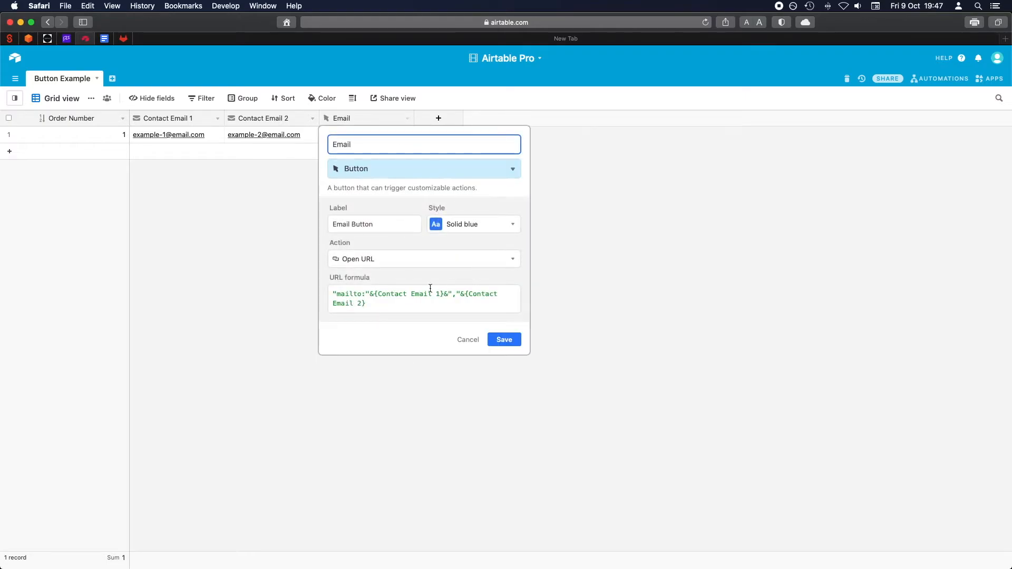
left_click(389, 303)
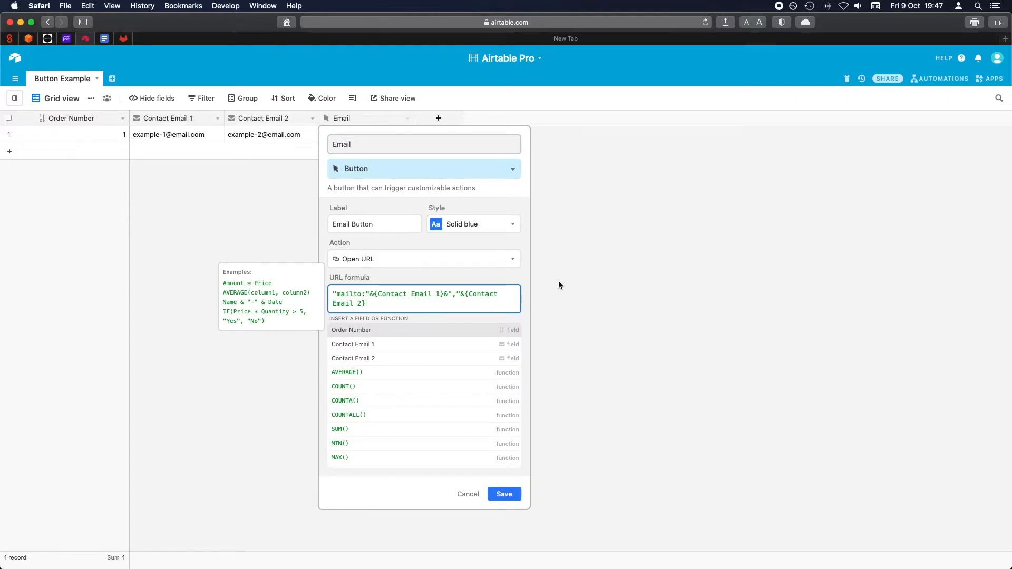
type("&\"")
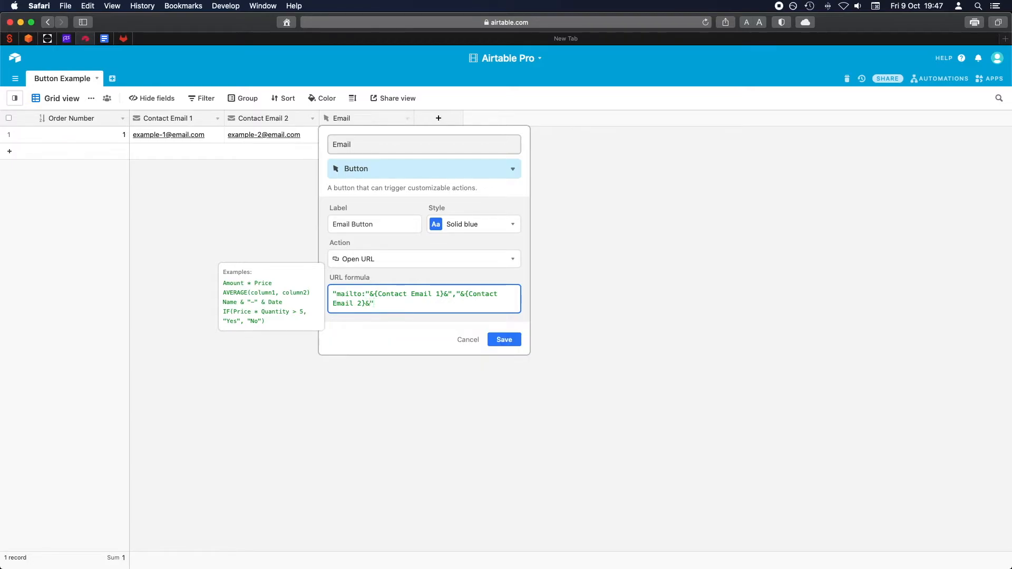
type("?")
type("subject")
type("=")
type("Your rec")
type("ent ")
type("ore")
type("er\"")
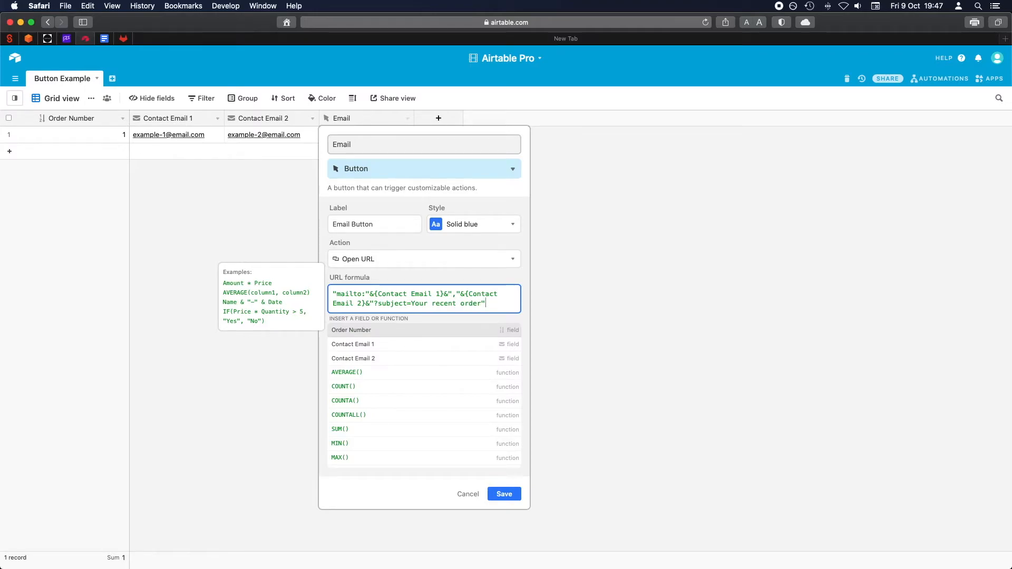
left_click(503, 495)
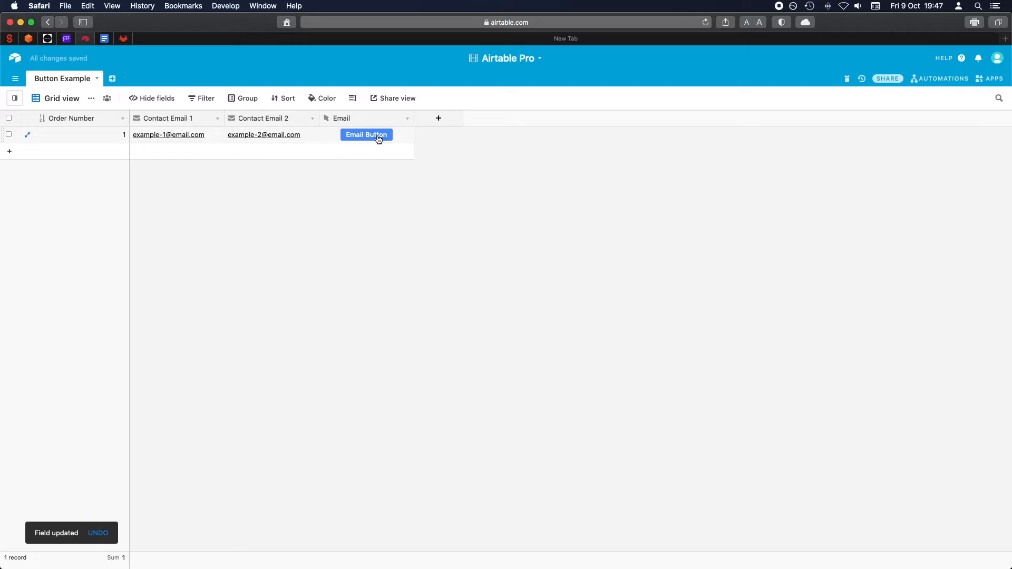
- Test the Email Button again, check the subject line of the draft in Mail, and close the draft
left_click(378, 139)
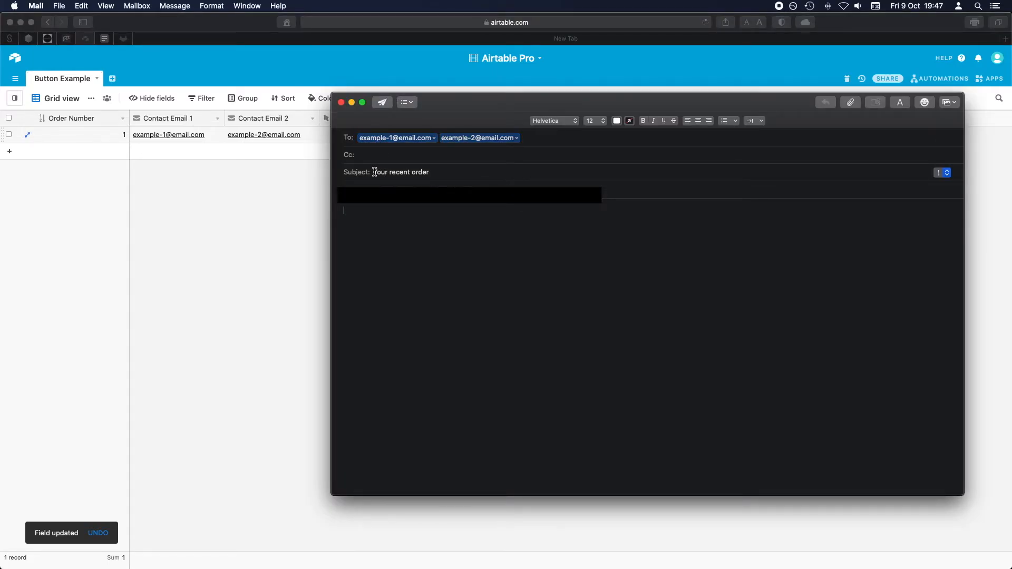
left_click_drag(372, 173, 440, 174)
left_click(447, 174)
left_click(374, 226)
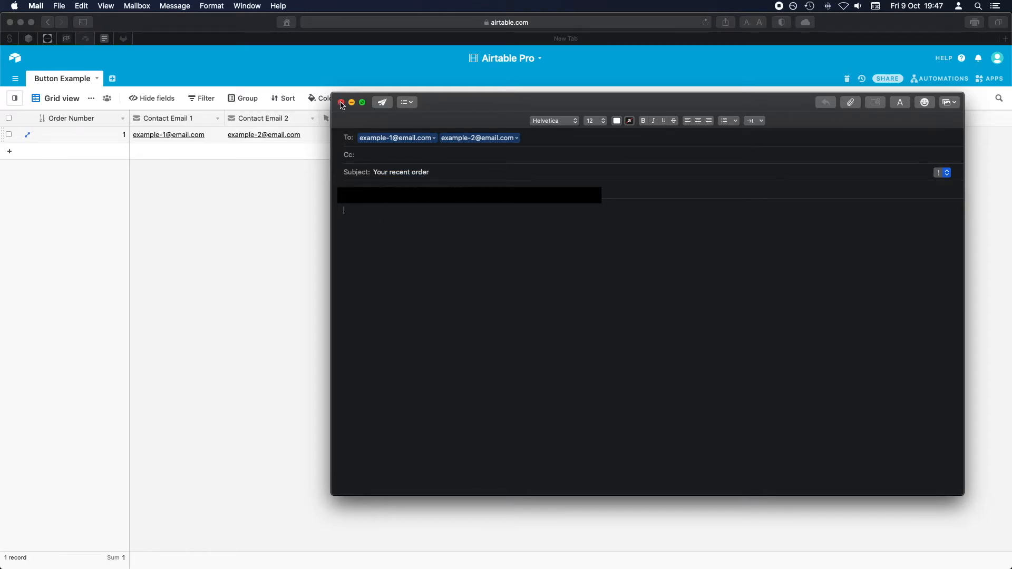
left_click(341, 102)
left_click(609, 183)
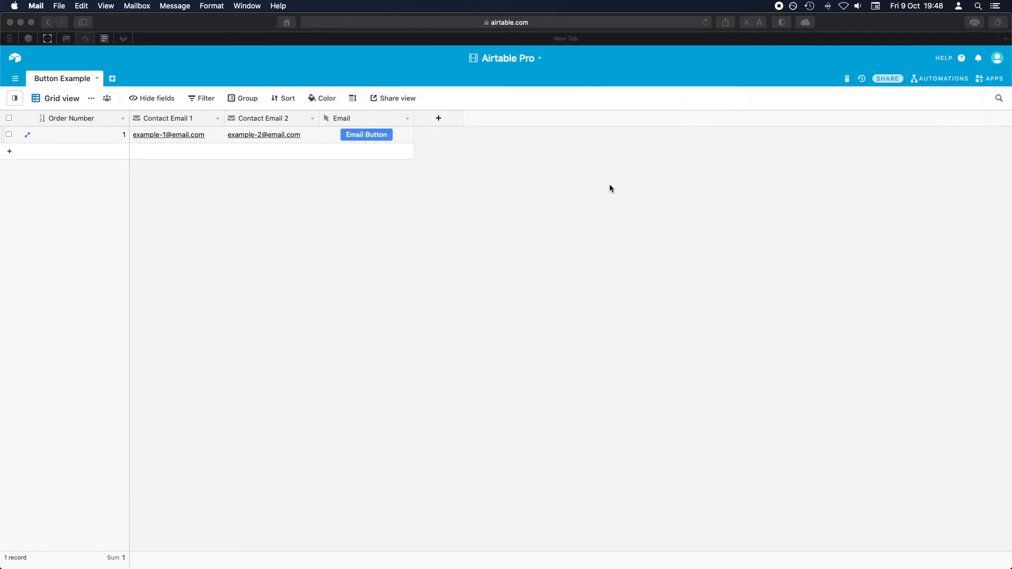
- Extend the Email field's URL formula inside the closing quote with &body=Hi, Thank you for your order. It will be delivered shortly
left_click(407, 118)
left_click(407, 118)
left_click(390, 136)
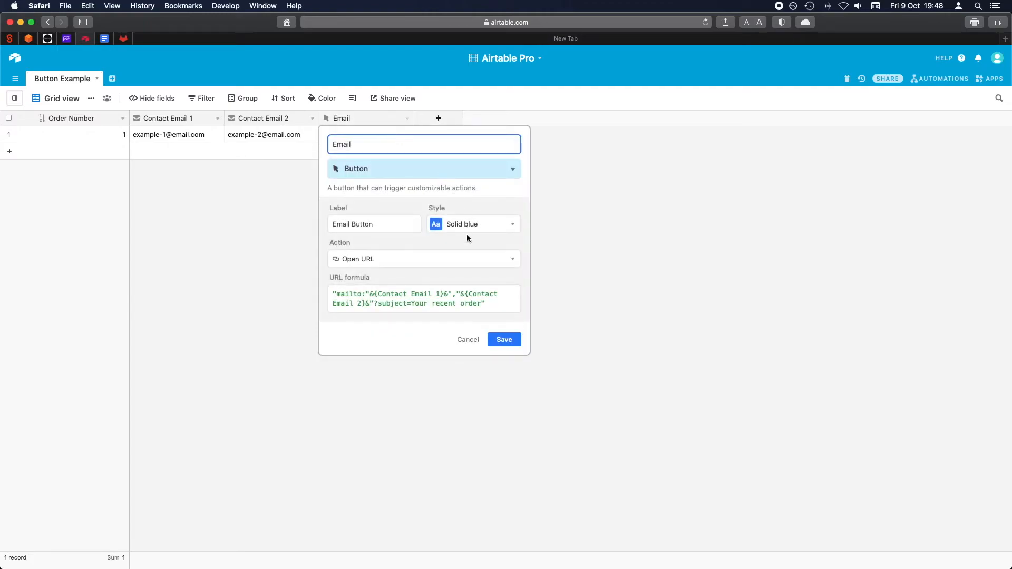
left_click(496, 304)
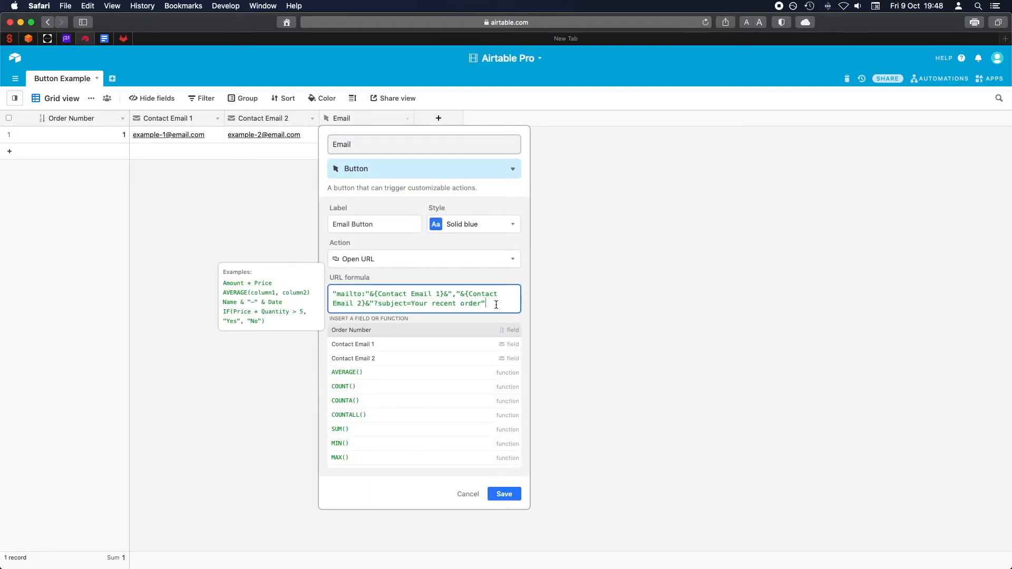
key("BackSpace")
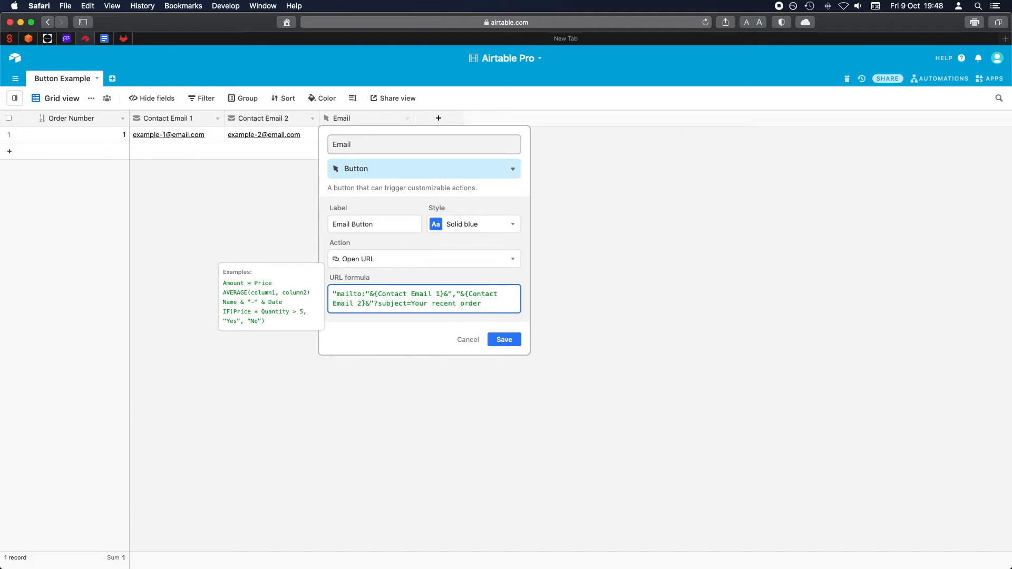
type("&body=Hi,")
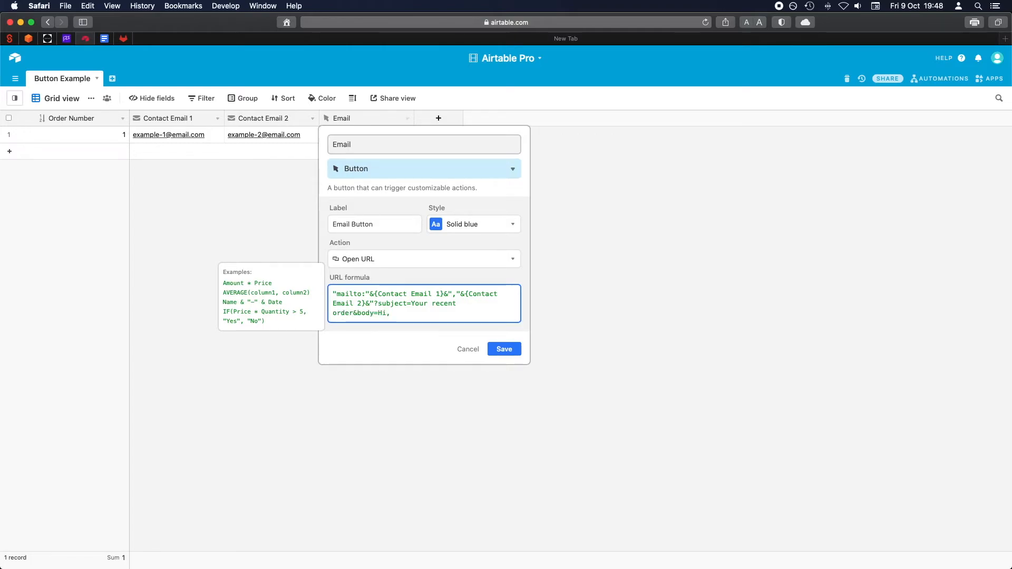
type(" Tank you for your order. It will be ")
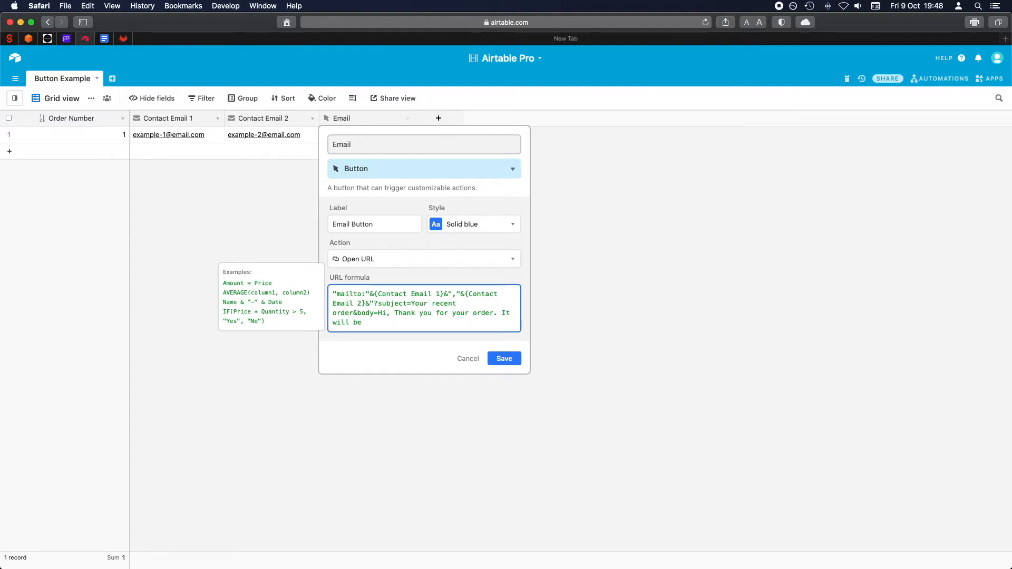
type("delivered shortly\"")
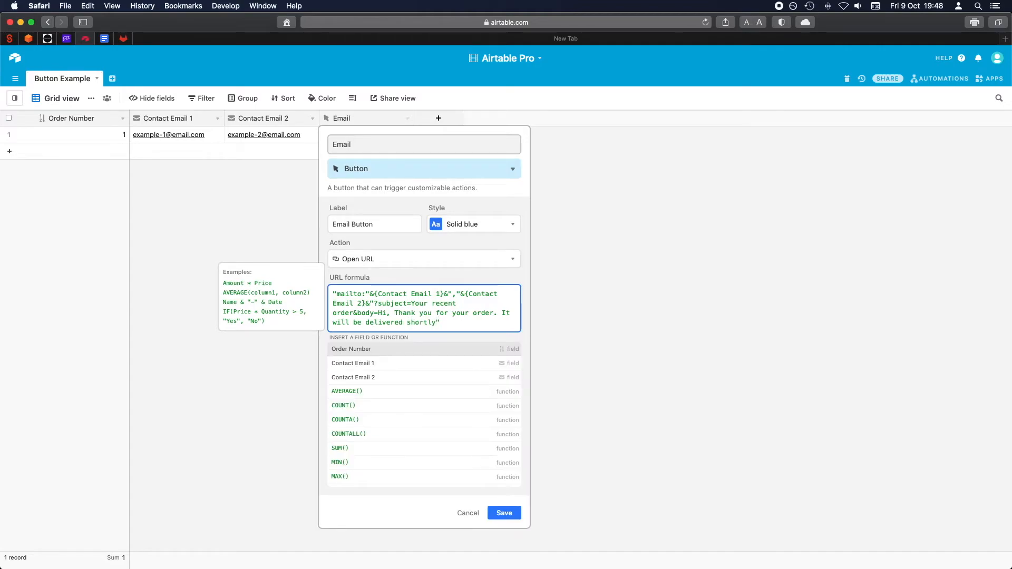
type(".")
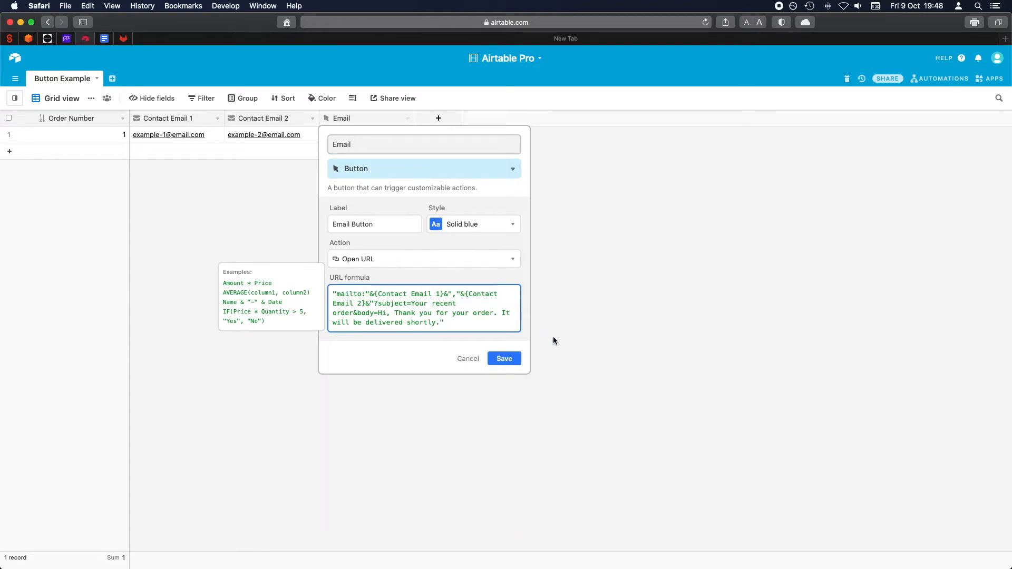
- Save the Email field with its extended URL formula and test the Email Button to check the body text of the draft in Mail
left_click(504, 359)
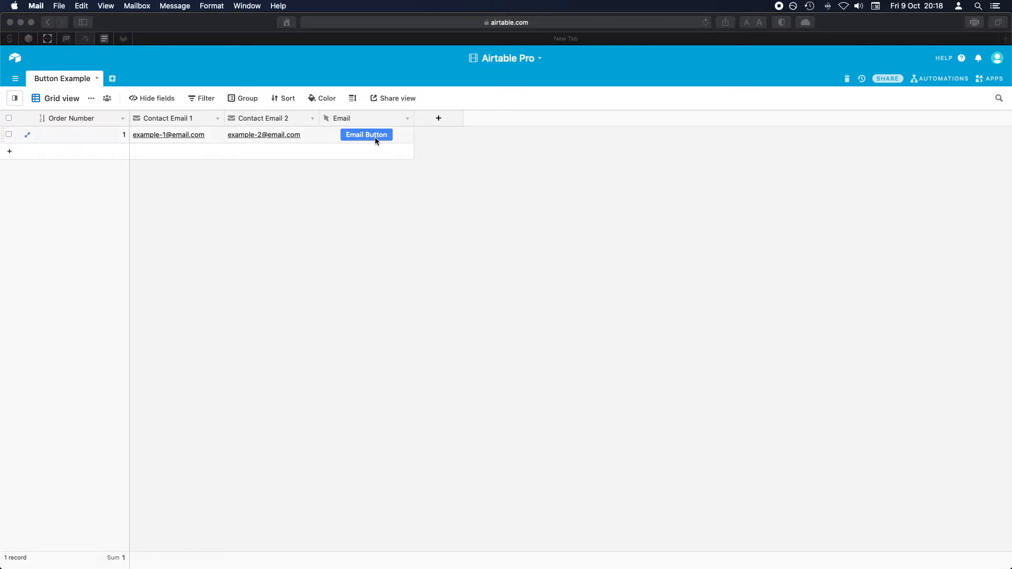
left_click(421, 143)
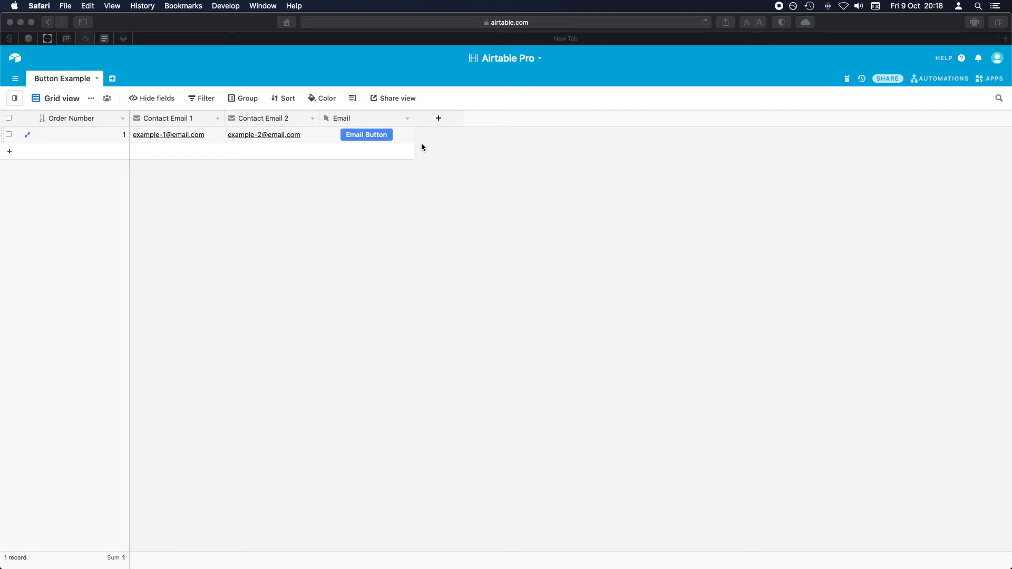
left_click(372, 134)
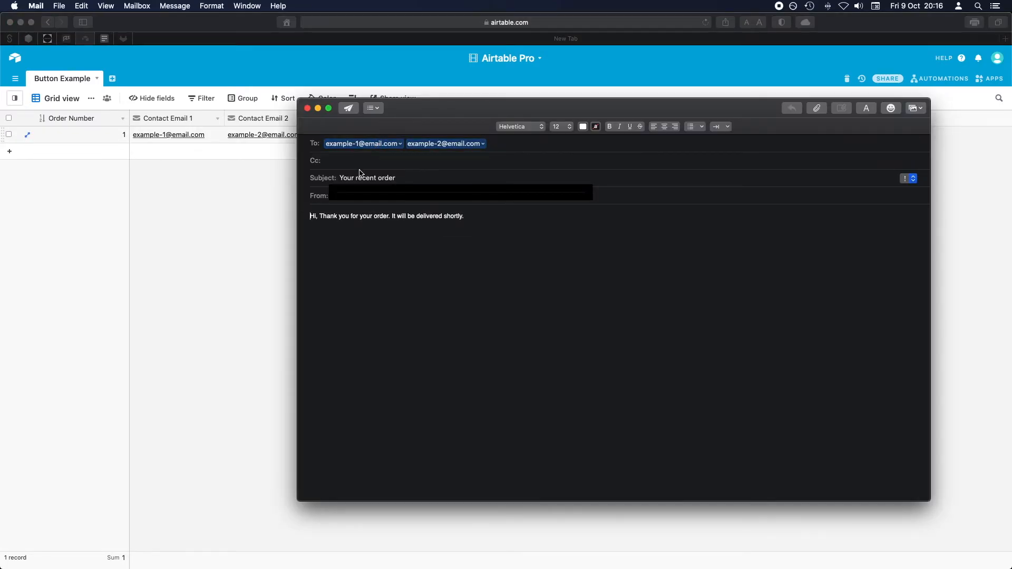
- Separate "Hi," from the rest of the draft's body with a blank line, and close the draft without saving it
left_click_drag(310, 216, 450, 216)
left_click(449, 216)
key("Delete")
key("Return")
key("Return")
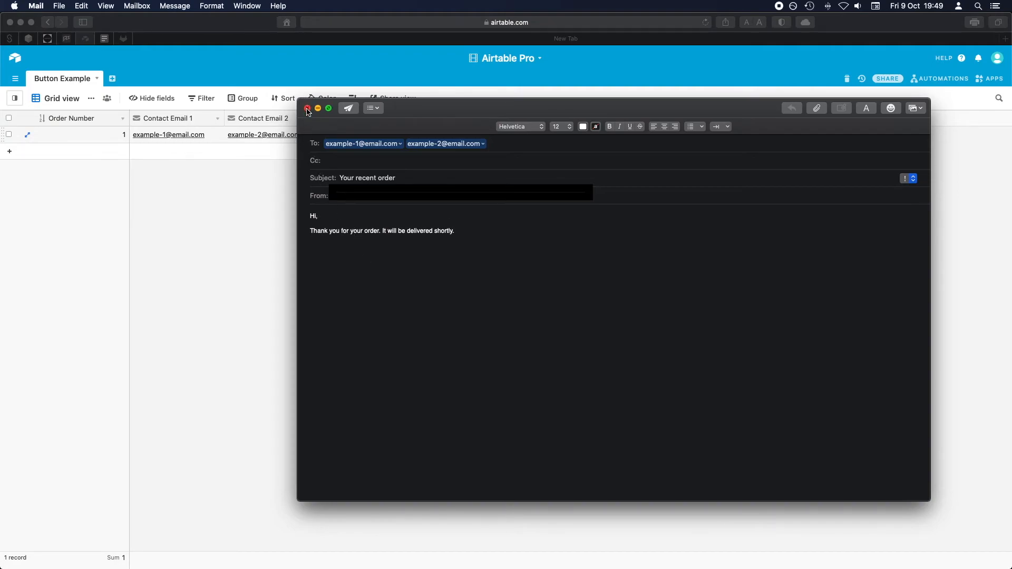
left_click(308, 108)
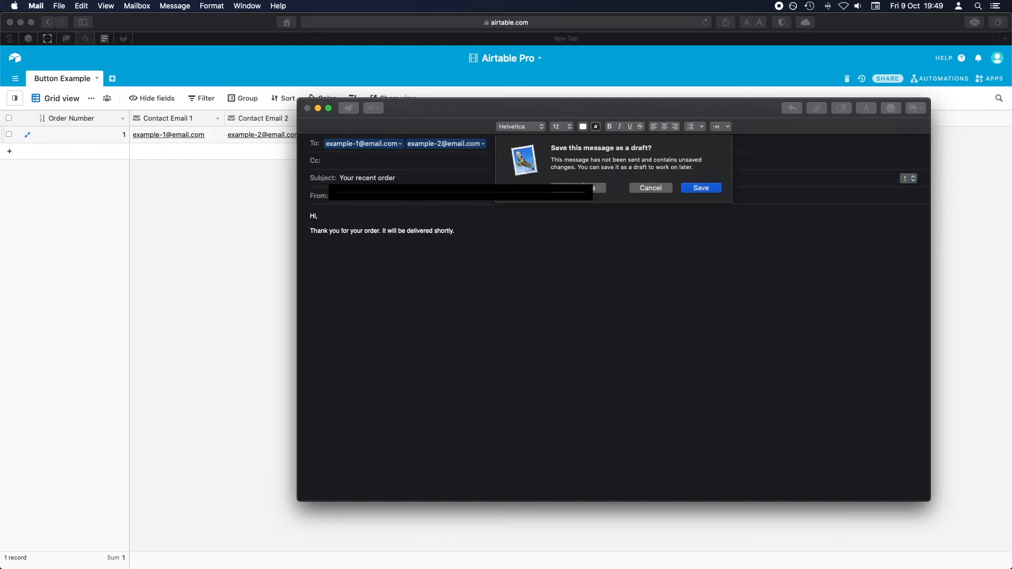
left_click(594, 189)
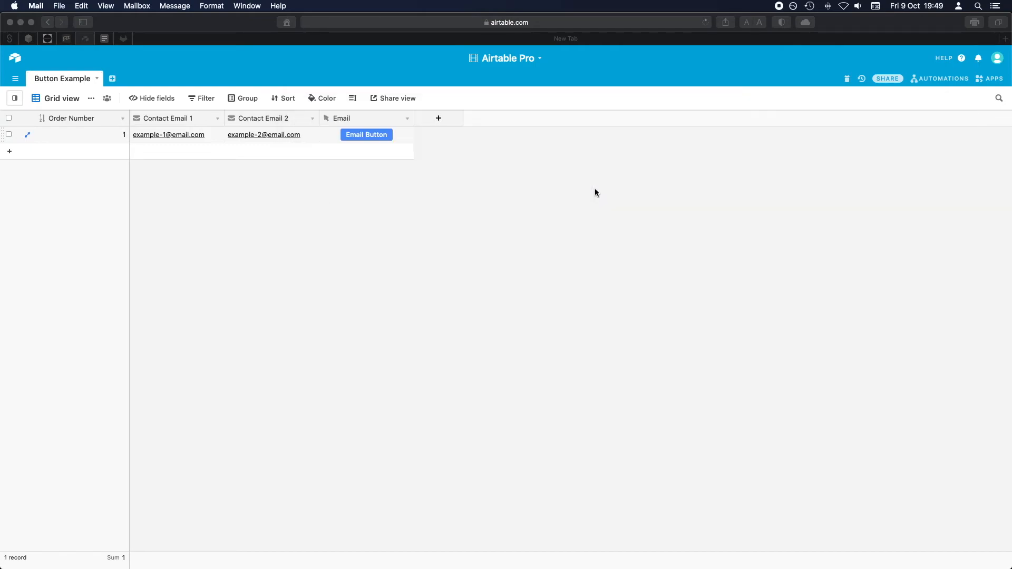
- Replace the space after "Hi," in the Email field's URL formula with the line-break codes %0D%0A%0D%0A and save the field
left_click(409, 125)
left_click(407, 118)
left_click(401, 136)
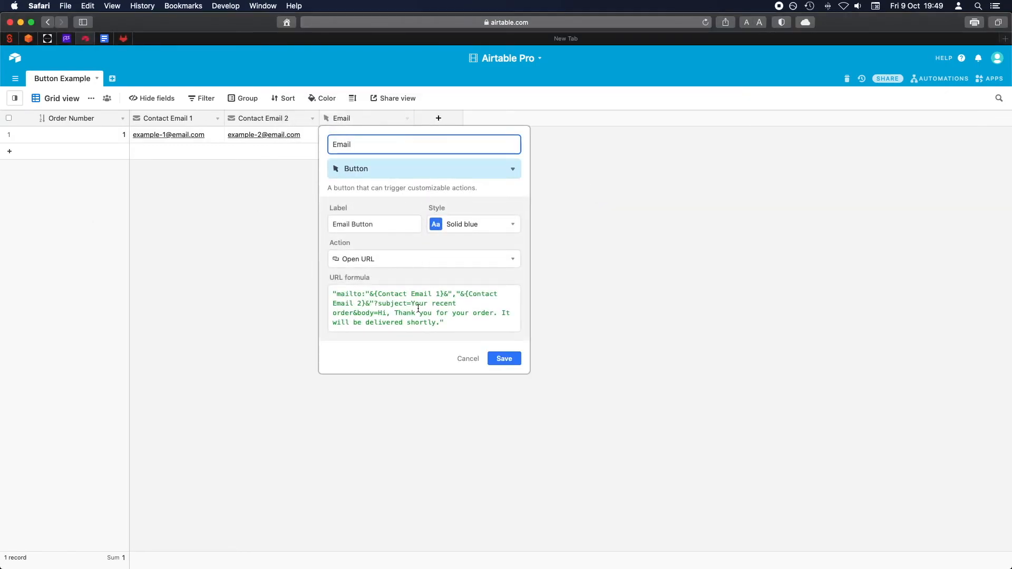
double_click(392, 312)
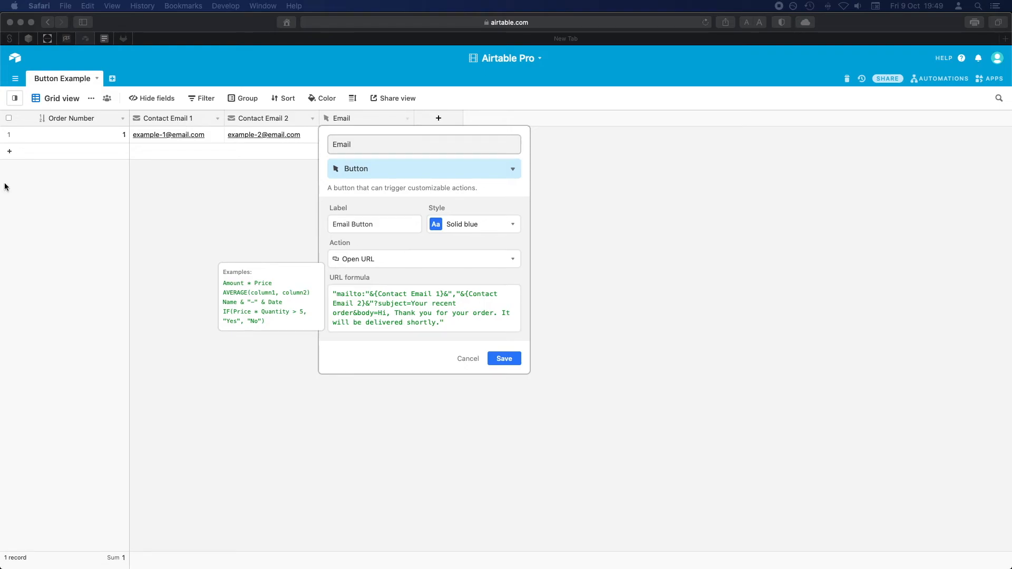
left_click(405, 310)
key("BackSpace")
type("%0D%0A%0D%0A")
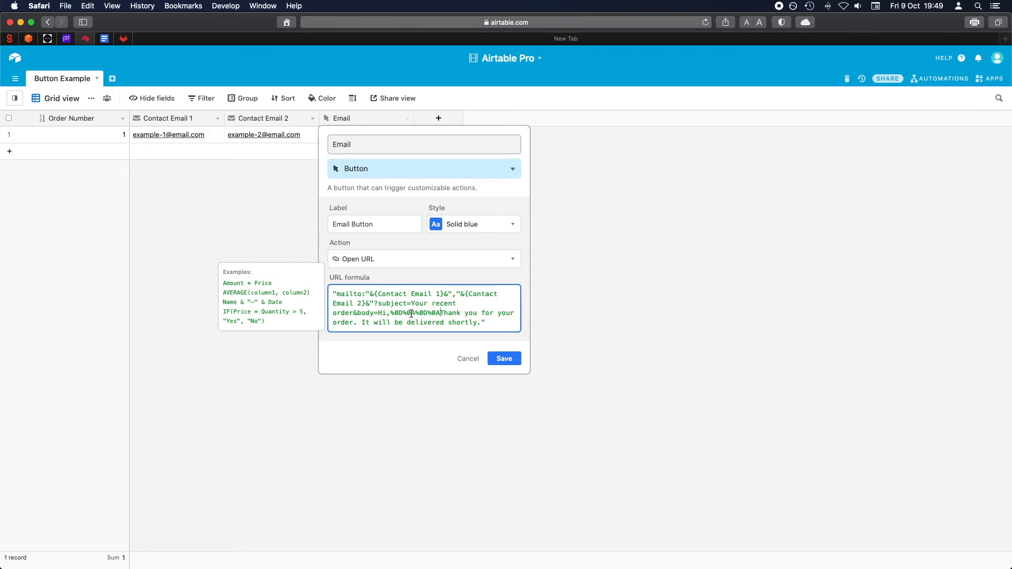
left_click_drag(416, 313, 440, 313)
left_click(460, 311)
left_click(507, 360)
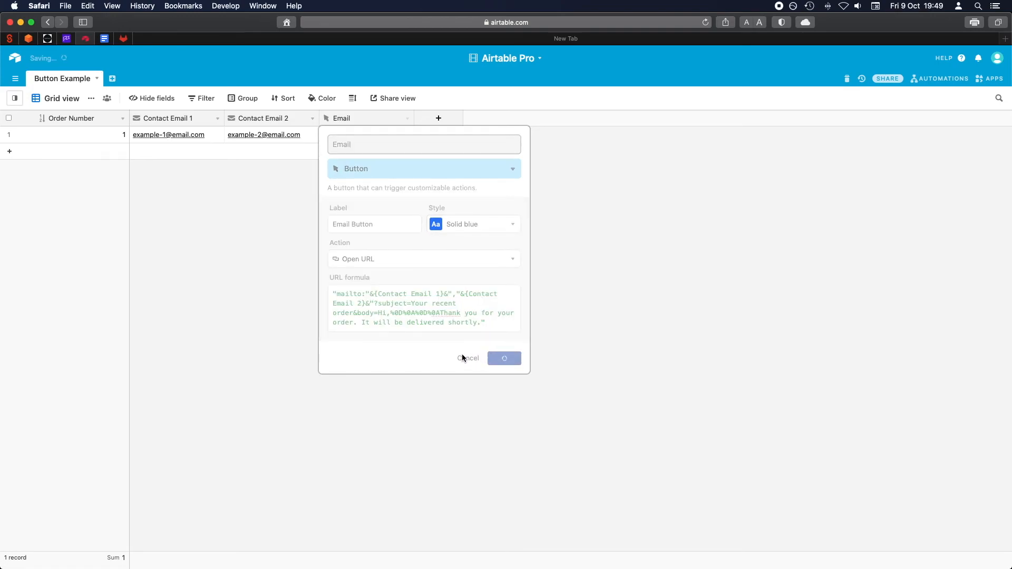
- Test the Email Button, check the line breaks in the body of the draft in Mail, and discard the draft
left_click(382, 139)
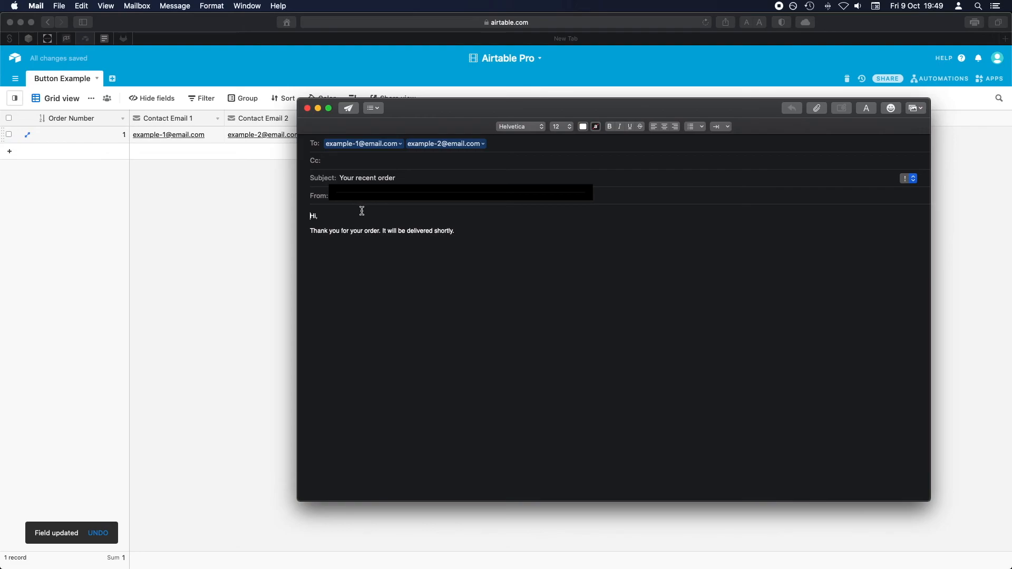
key("Down")
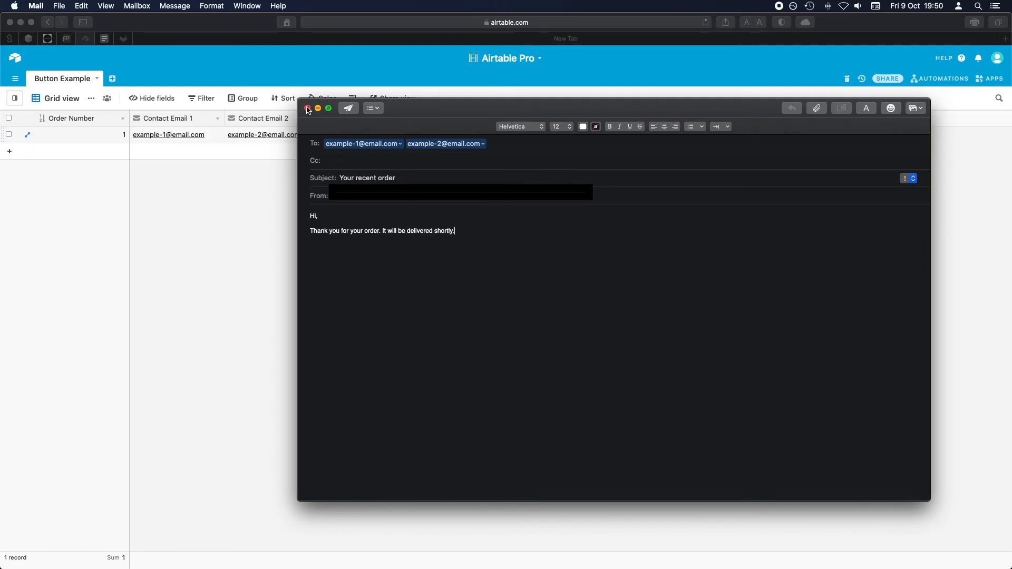
left_click(305, 109)
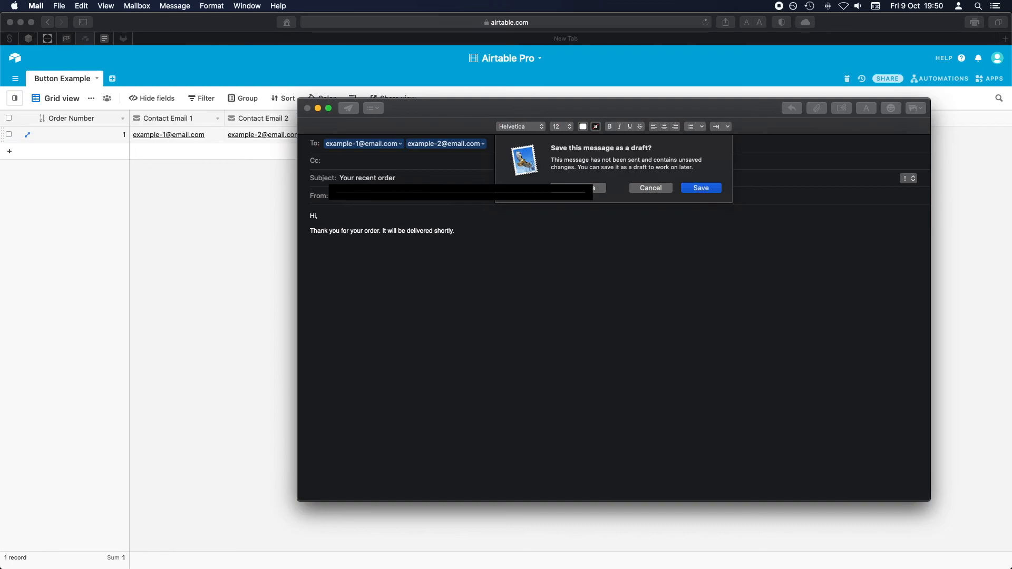
left_click(587, 188)
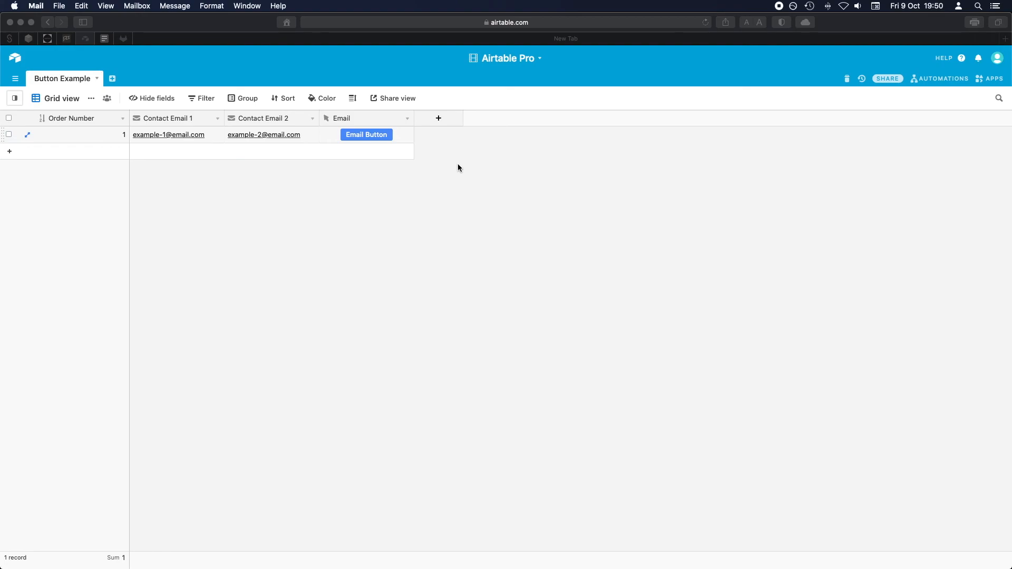
- Show the automations pane, review the Email field's complete URL formula, and leave the field settings without saving
left_click(927, 79)
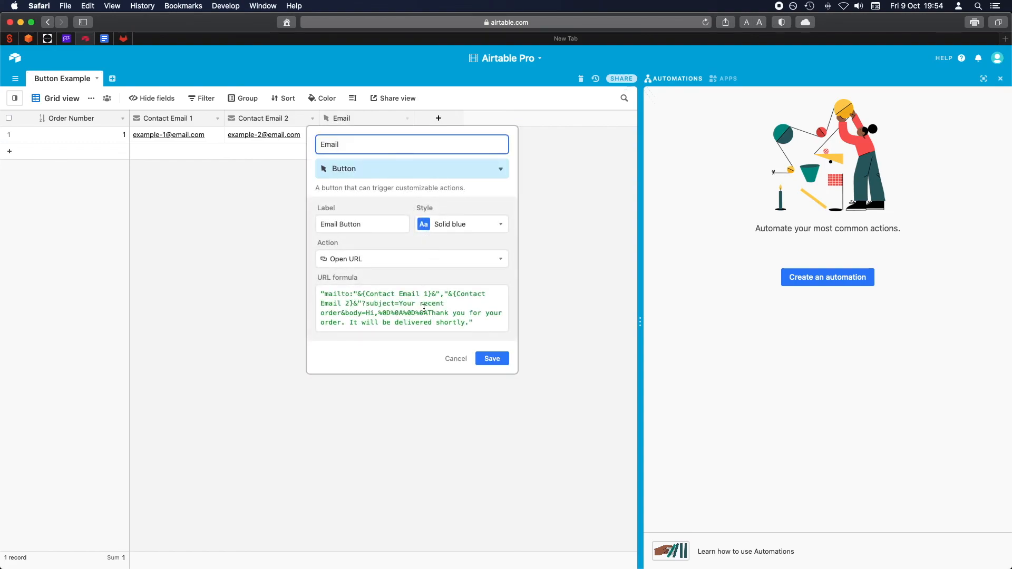
left_click_drag(478, 323, 301, 291)
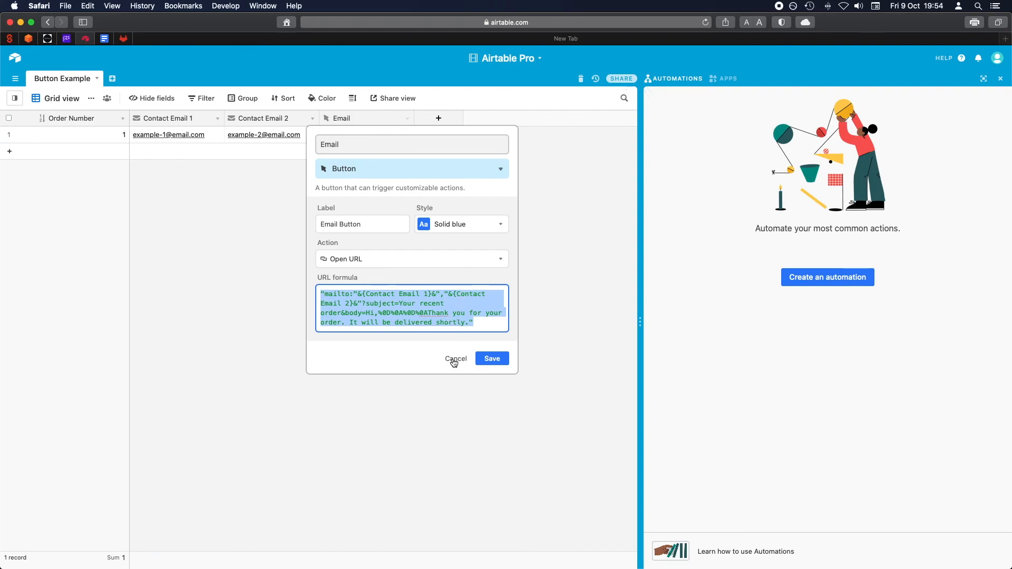
left_click(358, 294)
left_click_drag(321, 294, 485, 328)
left_click(494, 330)
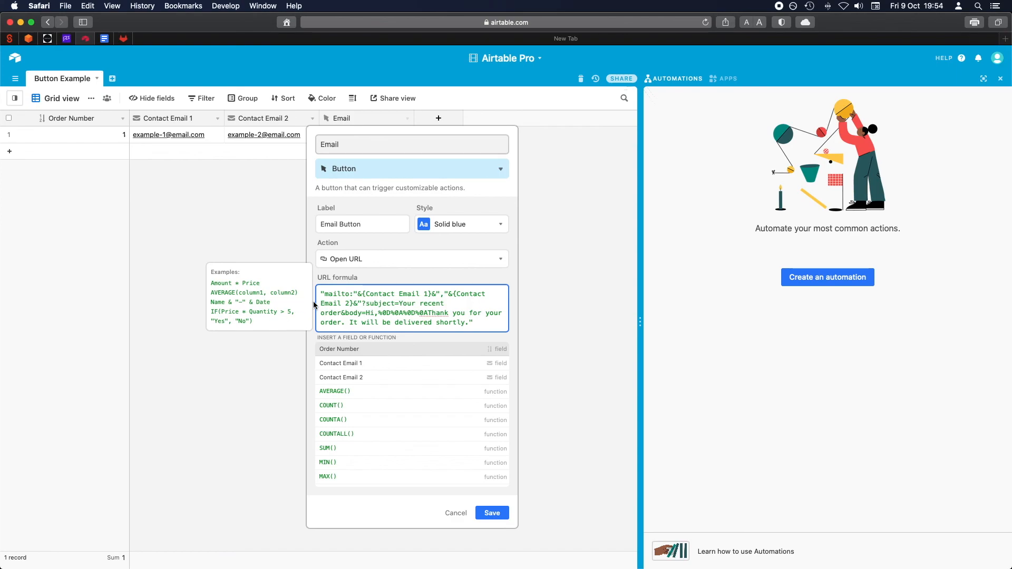
left_click(454, 515)
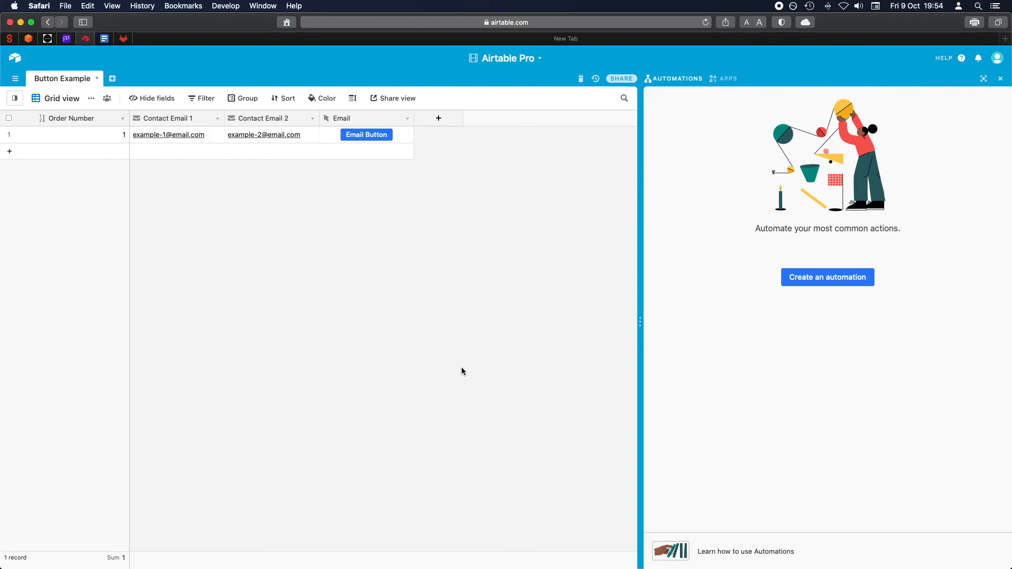